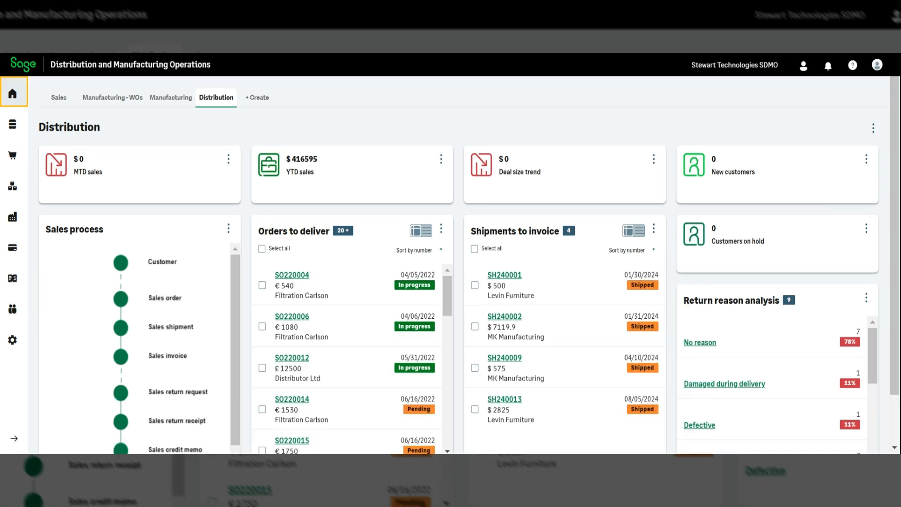
# Step: Go to Sales > Sales orders and open SO240018 for Levin Furniture
pyautogui.click(19, 242)
pyautogui.click(248, 165)
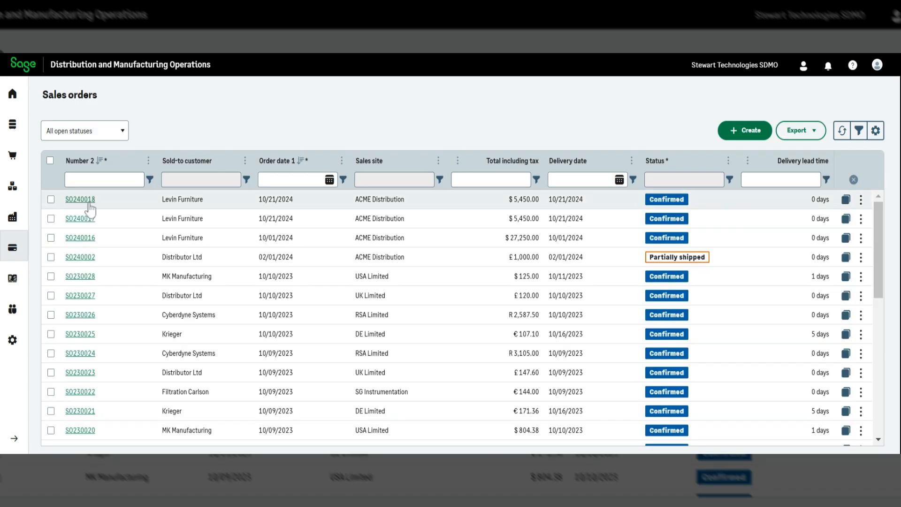
pyautogui.click(80, 199)
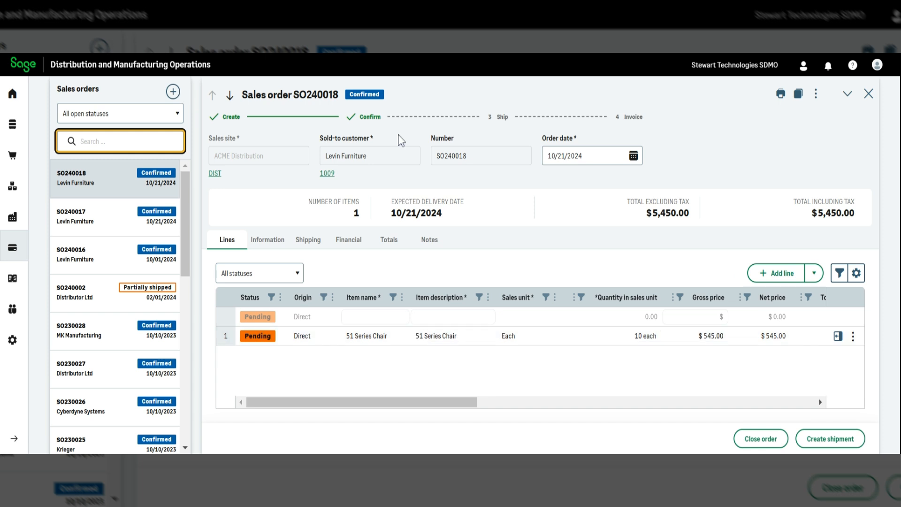
# Step: Create a purchase order from the 10 × 51 Series Chair line of SO240018
pyautogui.click(854, 336)
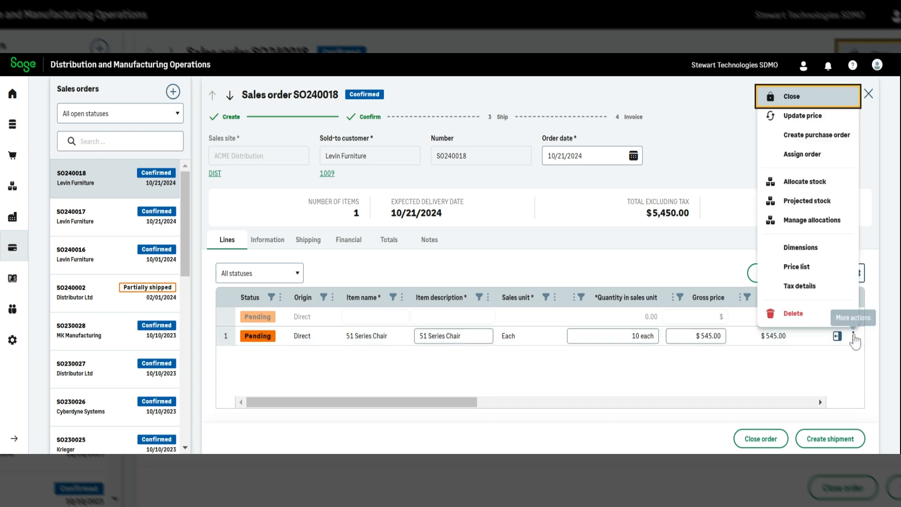
pyautogui.click(821, 137)
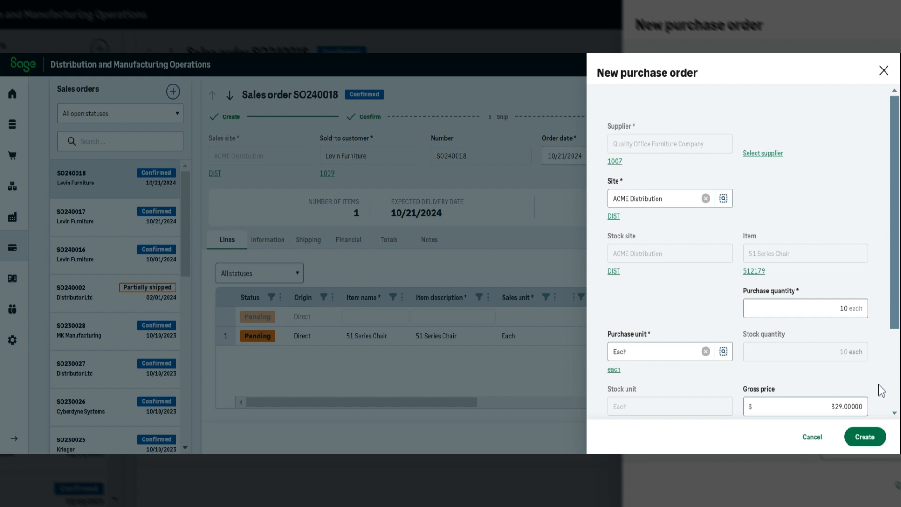
# Step: Change the expected receipt date from 10/25/2024 to 11/04/2024 and view the chair's projected stock
pyautogui.scroll(-3, 896, 390)
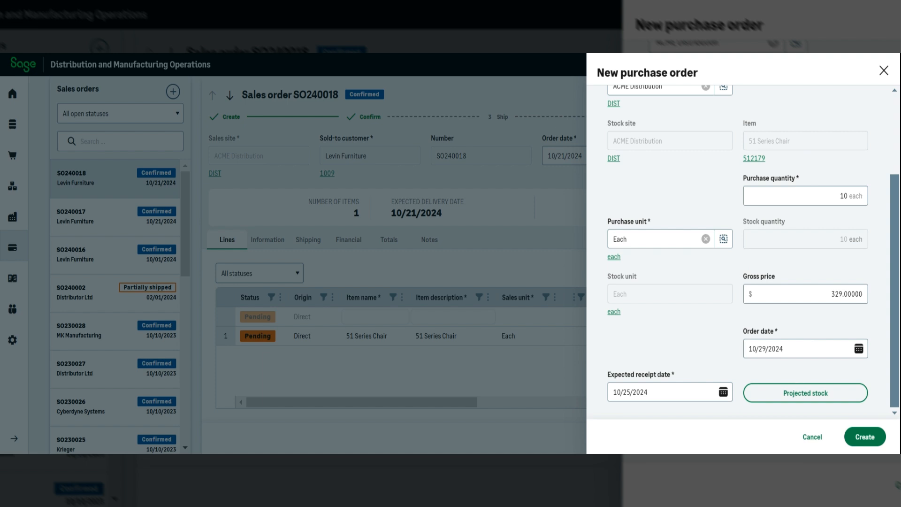
pyautogui.click(724, 392)
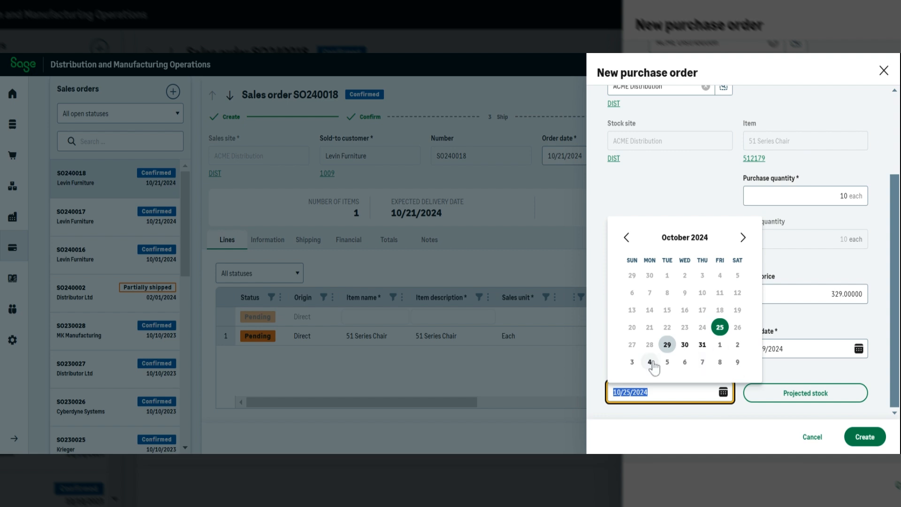
pyautogui.click(651, 362)
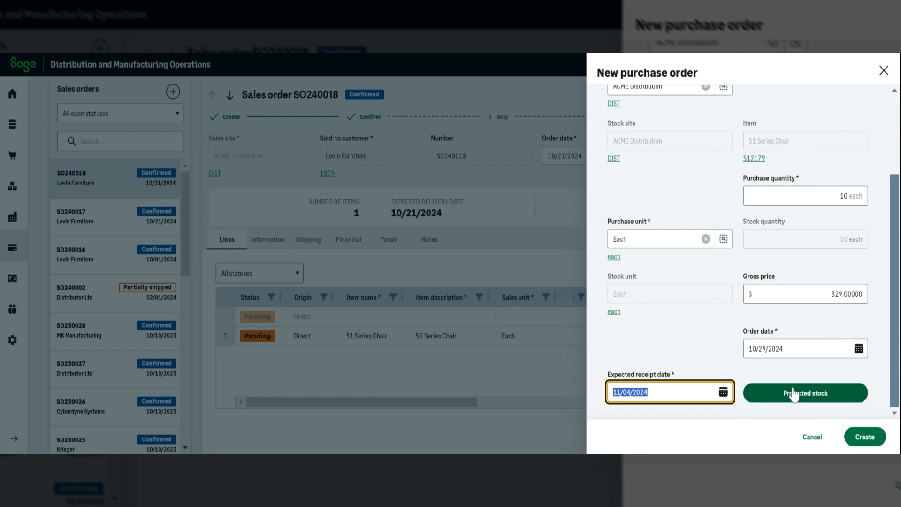
pyautogui.click(793, 395)
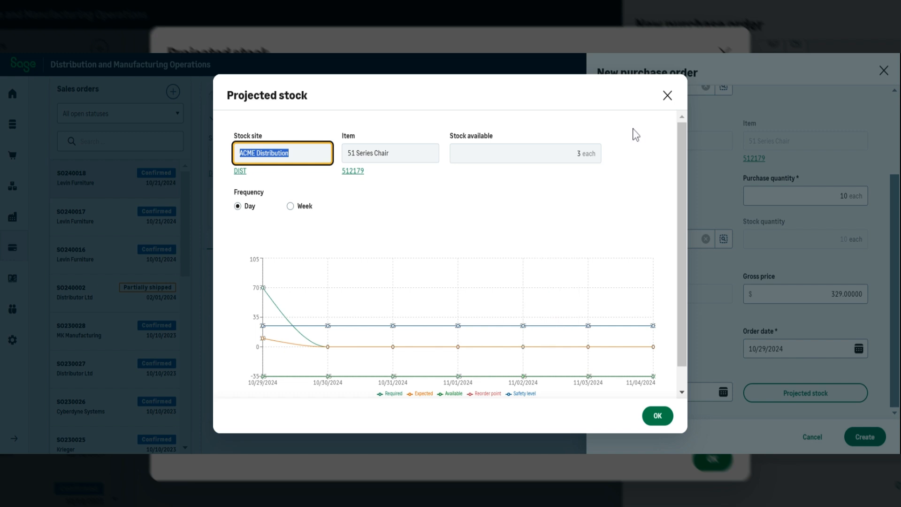
# Step: Close the 51 Series Chair projected stock chart (3 available, -35 projected)
pyautogui.moveTo(590, 345)
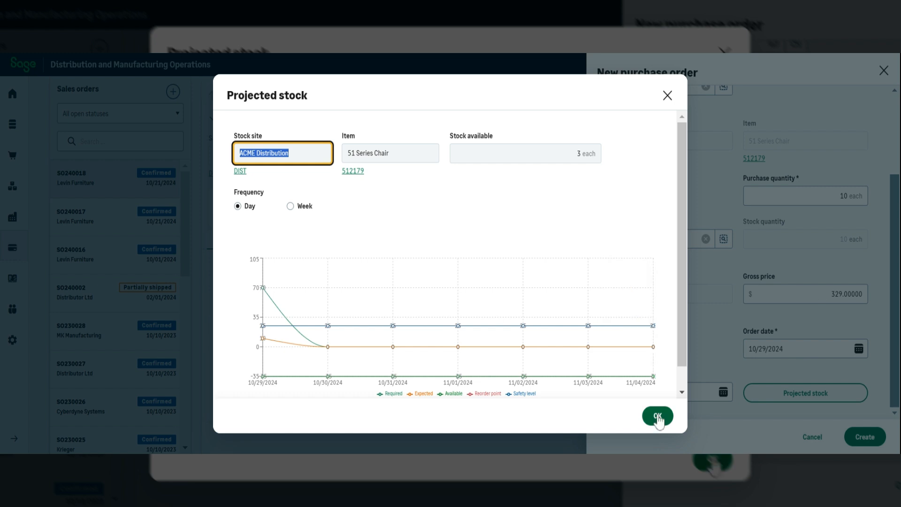
pyautogui.click(658, 417)
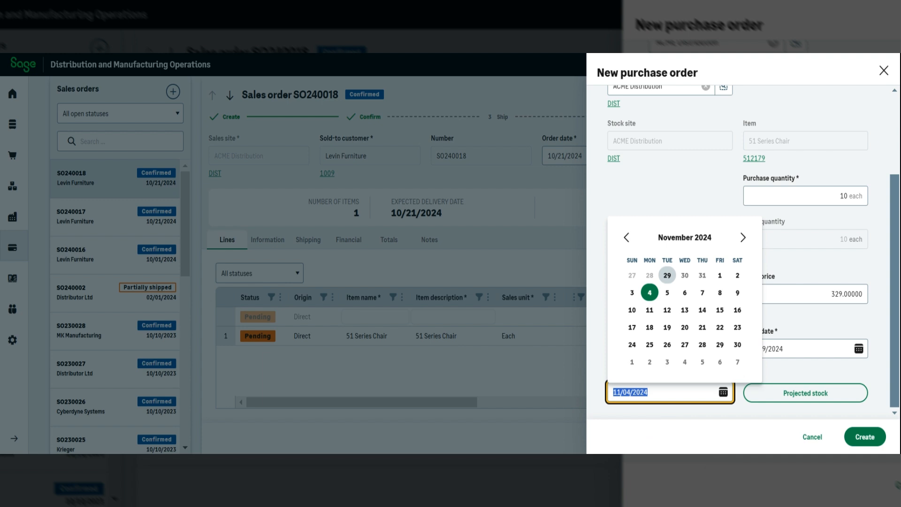
# Step: Raise the purchase quantity to 25 each and create the purchase order
pyautogui.click(844, 196)
pyautogui.write('25')
pyautogui.press('Tab')
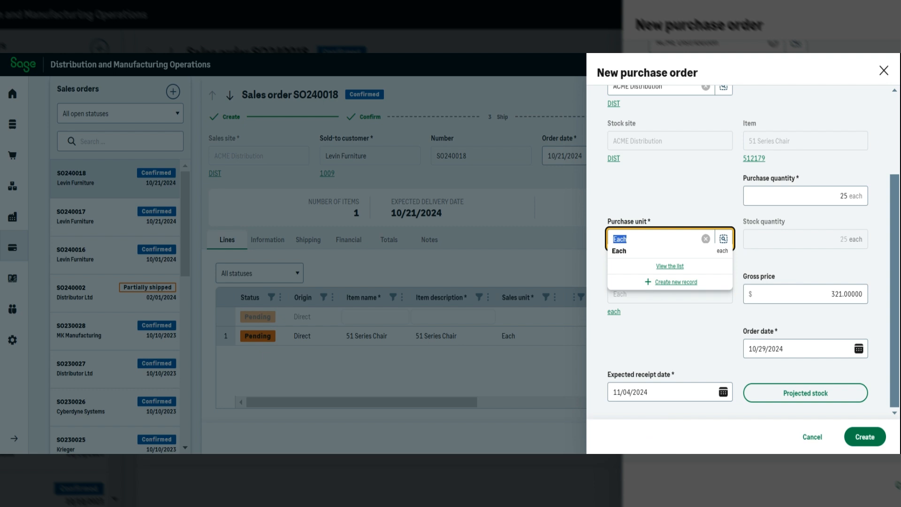
pyautogui.click(865, 438)
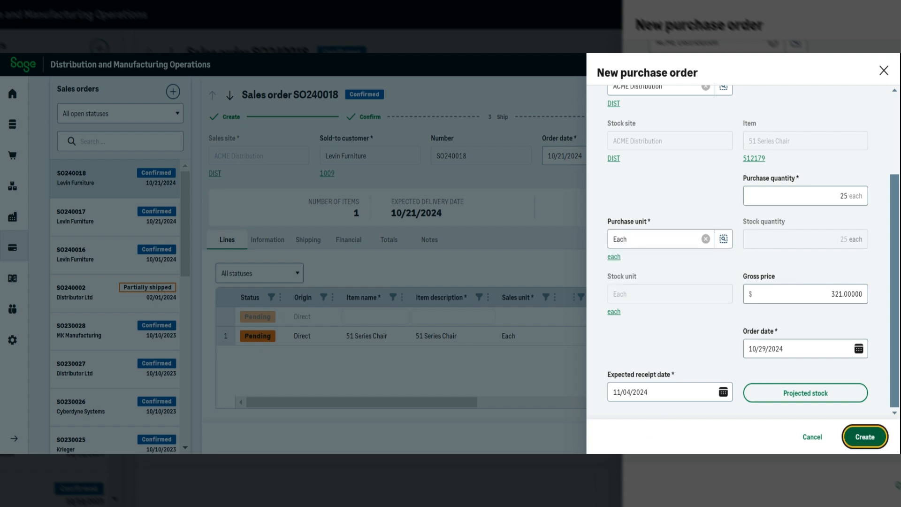
pyautogui.click(854, 441)
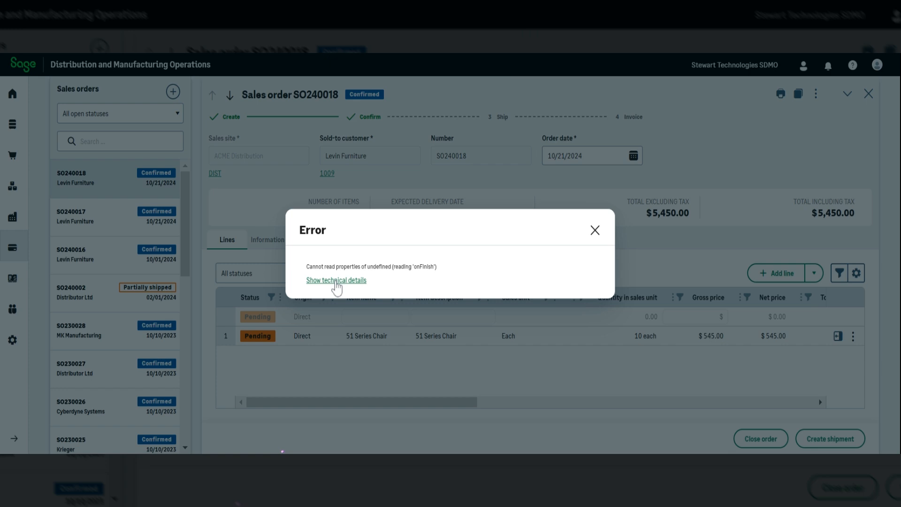
# Step: Dismiss the creation error and go to the Purchasing > Purchase order list
pyautogui.click(337, 282)
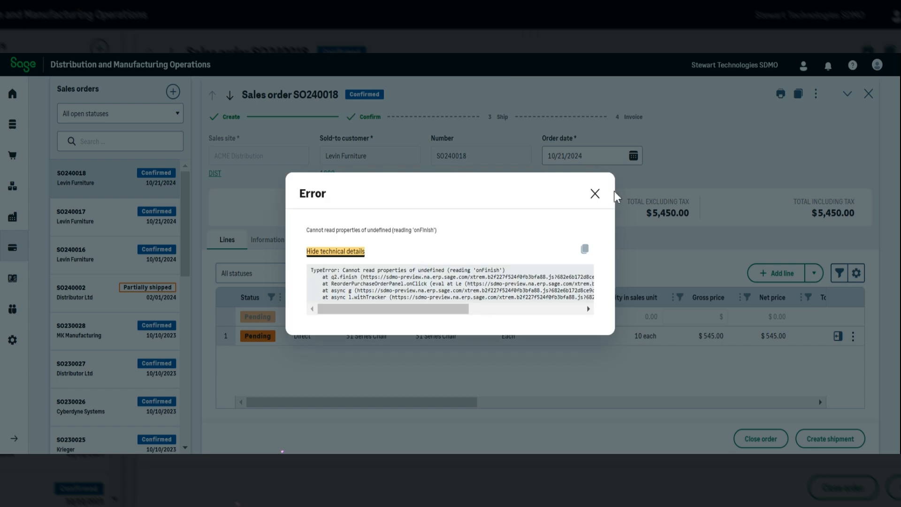
pyautogui.click(595, 194)
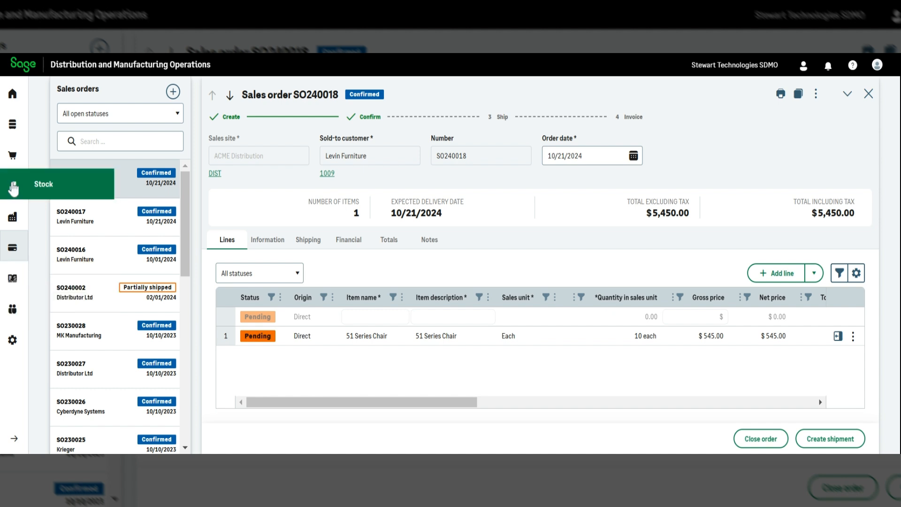
pyautogui.click(13, 159)
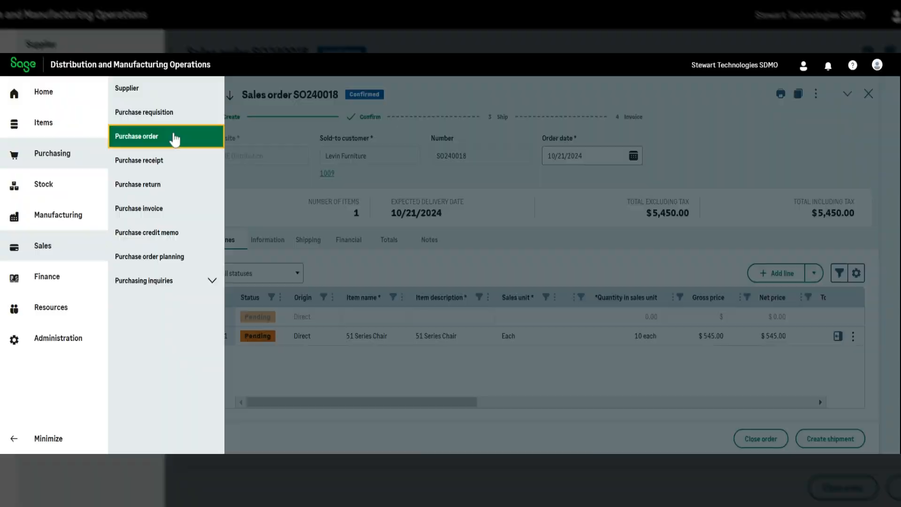
pyautogui.click(175, 138)
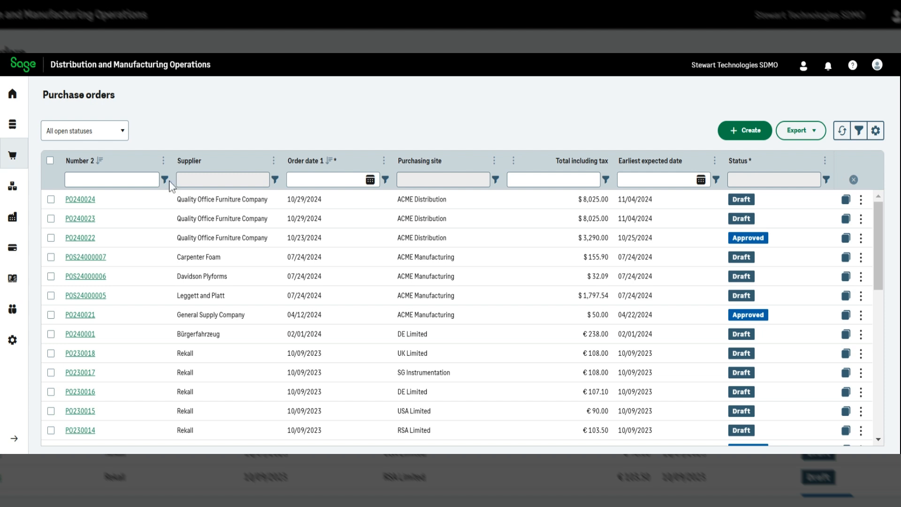
# Step: Open draft purchase order PO240024 for $8,025.00 from the list
pyautogui.click(80, 199)
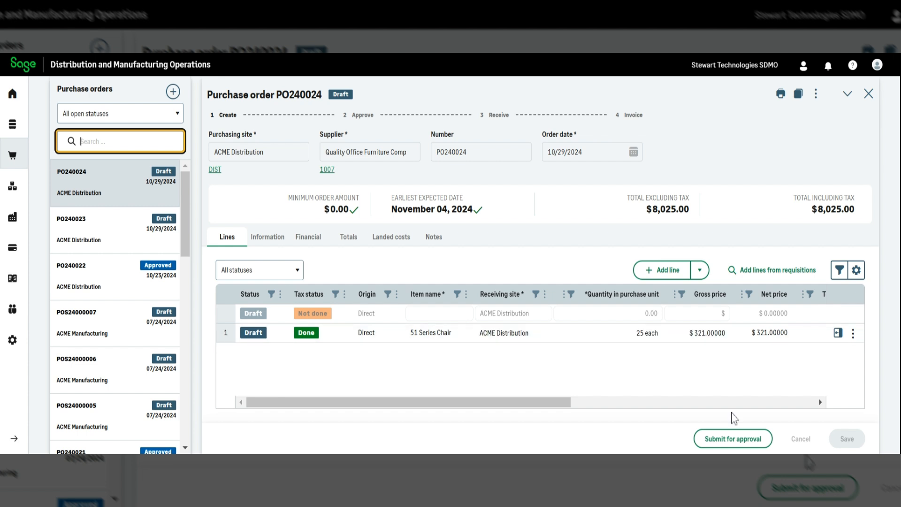
# Step: Submit PO240024 for approval, selecting an approver and sending the request email
pyautogui.click(733, 438)
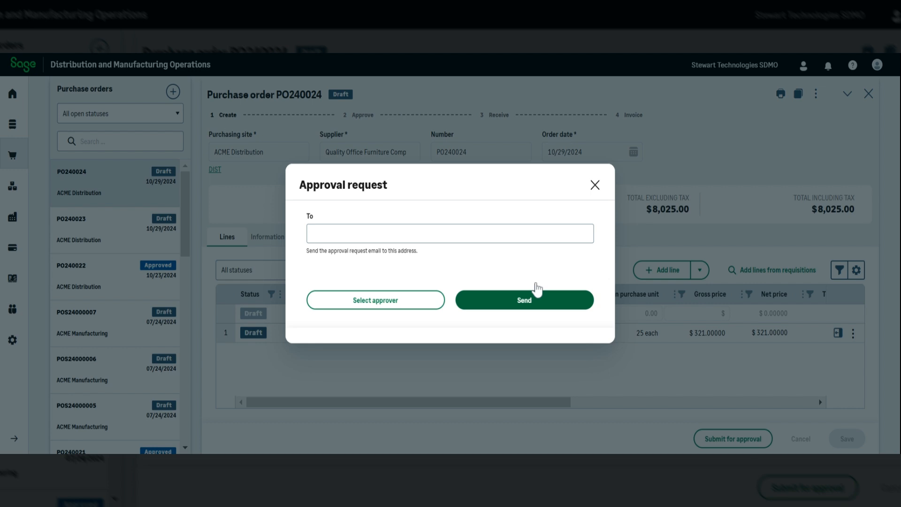
pyautogui.click(450, 233)
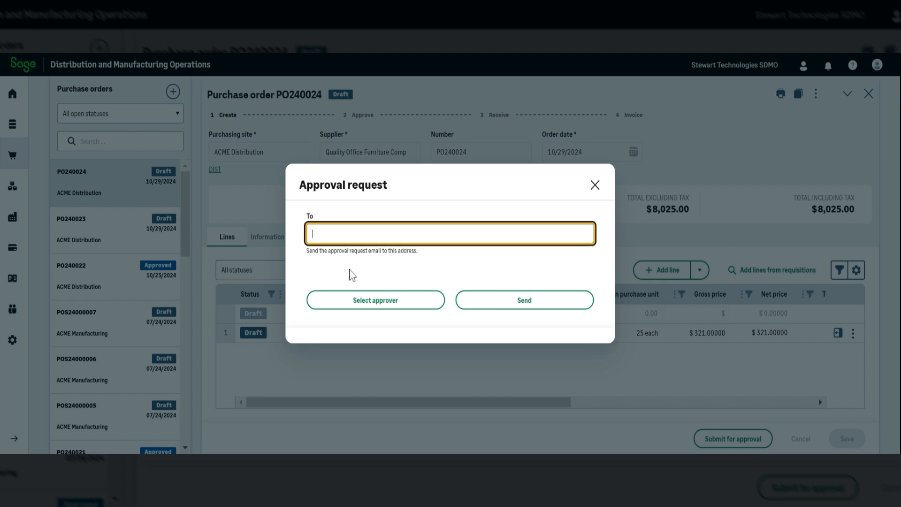
pyautogui.click(375, 301)
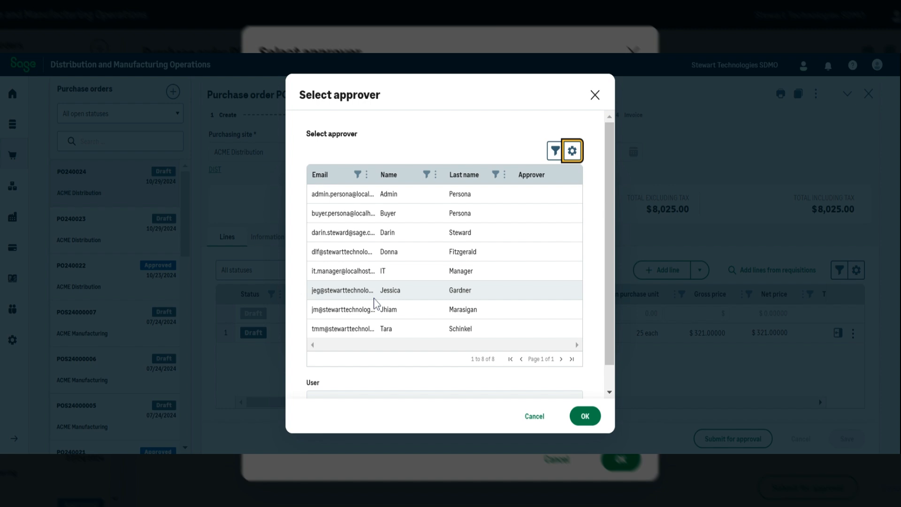
pyautogui.click(370, 329)
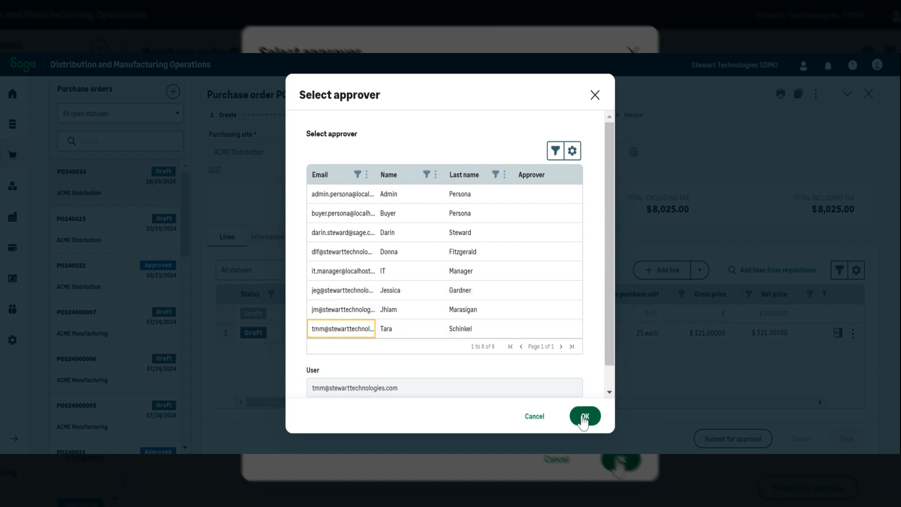
pyautogui.click(584, 416)
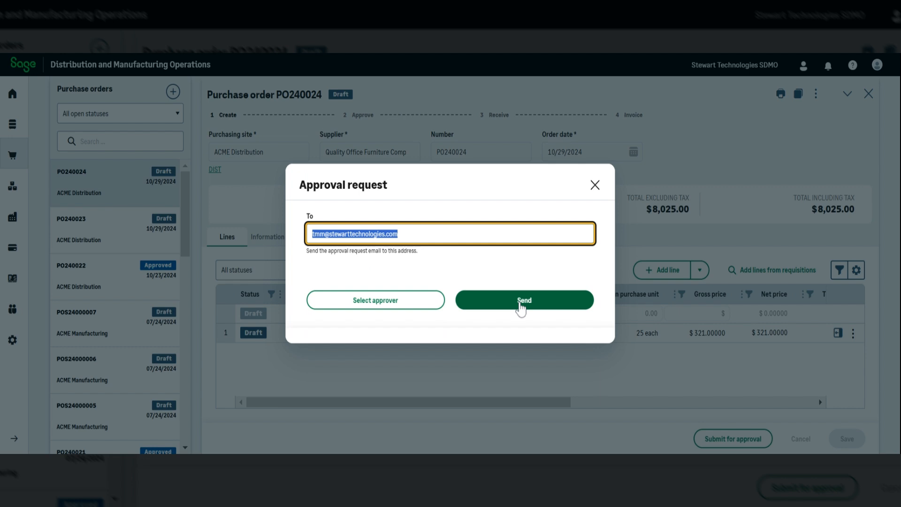
pyautogui.click(521, 303)
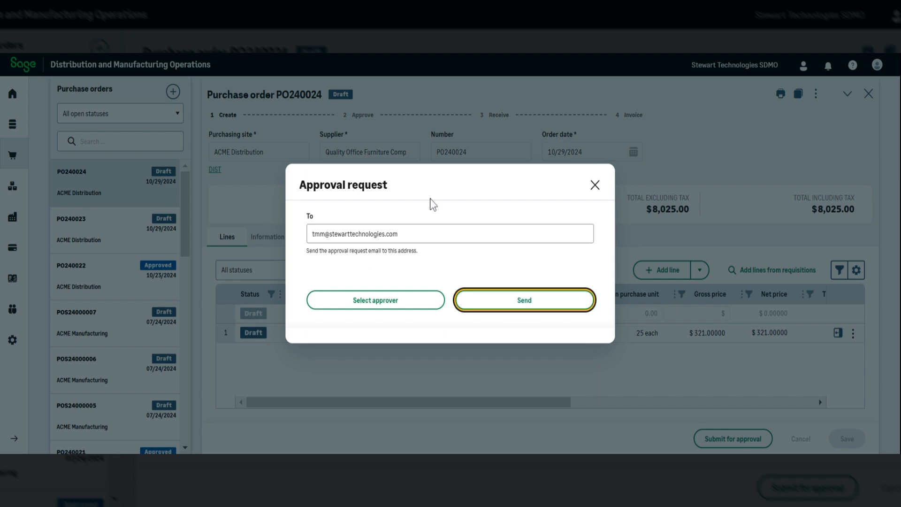
pyautogui.click(491, 302)
pyautogui.click(490, 296)
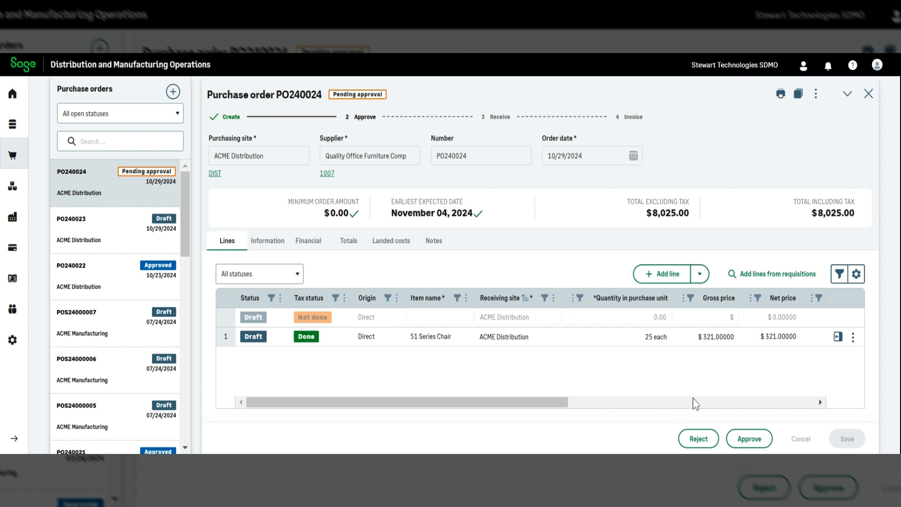
# Step: Approve PO240024 and confirm in the Confirm approval dialog
pyautogui.click(750, 439)
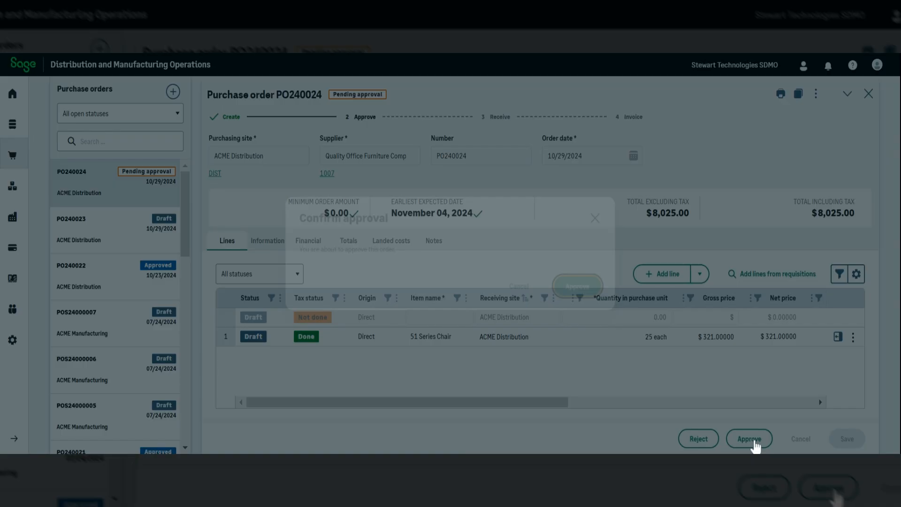
pyautogui.click(587, 287)
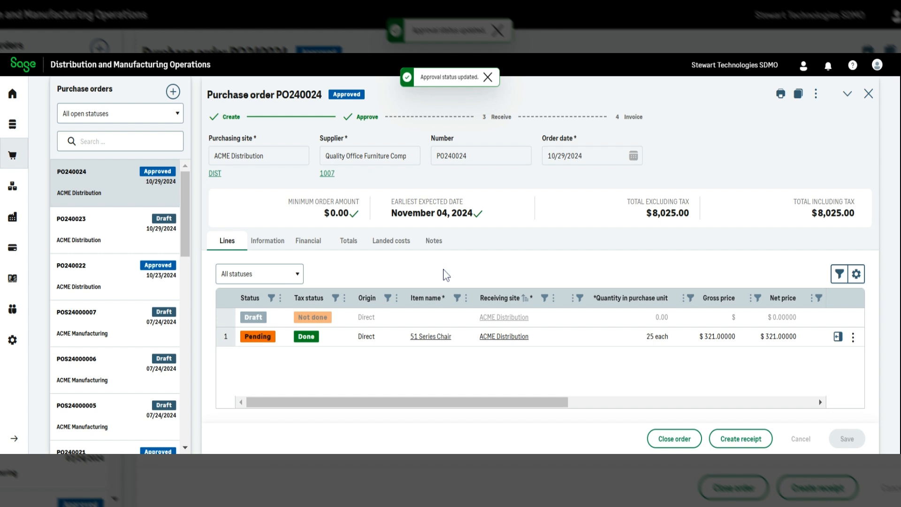
pyautogui.click(816, 94)
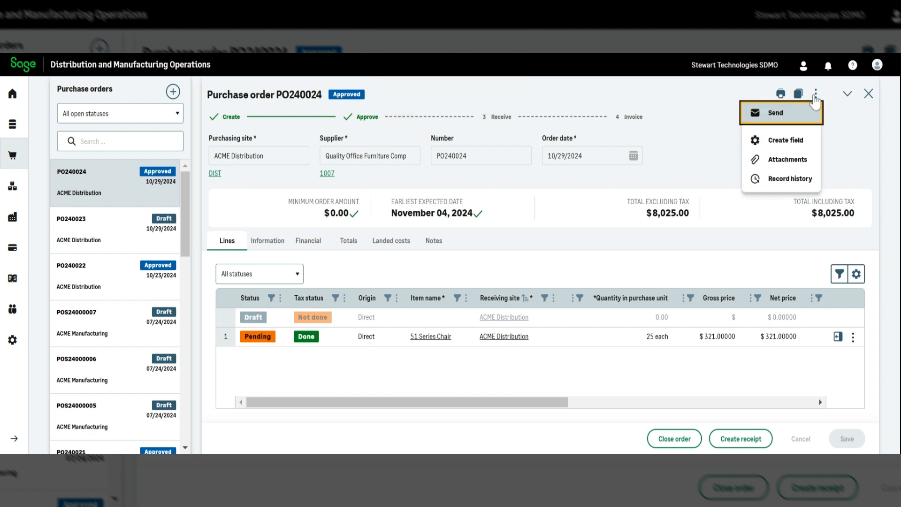
# Step: Print PO240024, inspect the generated PDF, and close the Print document dialog
pyautogui.click(781, 95)
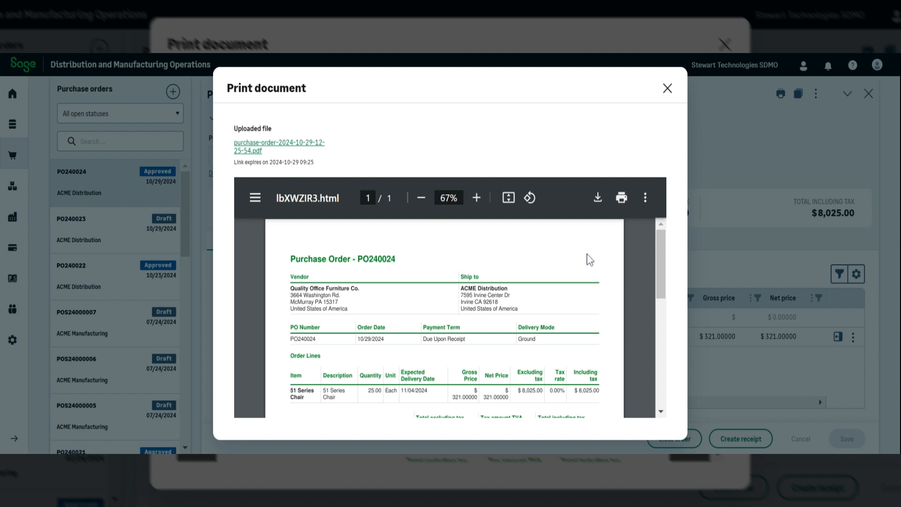
pyautogui.click(645, 199)
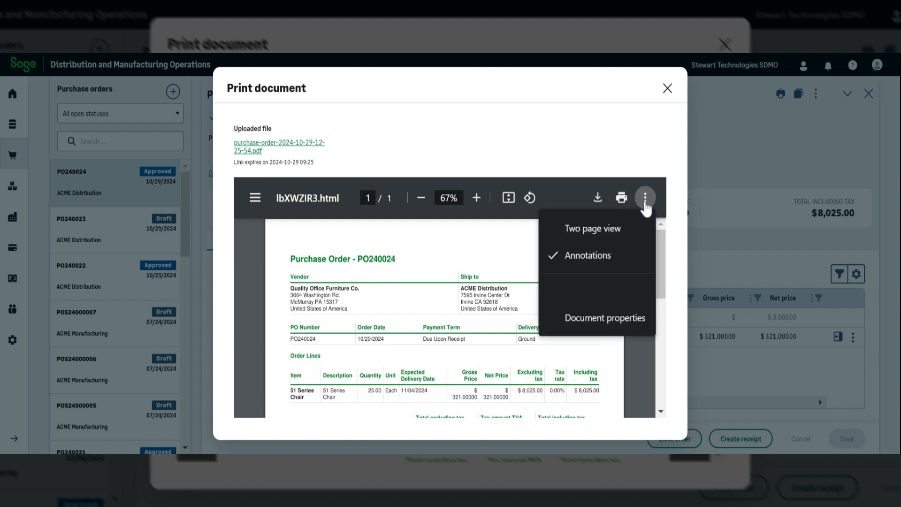
pyautogui.click(645, 202)
pyautogui.moveTo(660, 279)
pyautogui.mouseDown()
pyautogui.moveTo(653, 393)
pyautogui.moveTo(668, 283)
pyautogui.mouseUp()
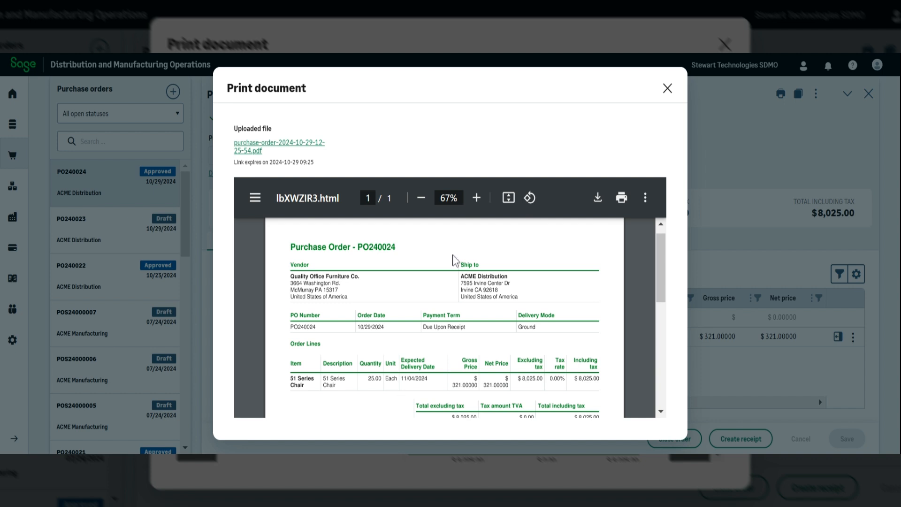
pyautogui.click(667, 88)
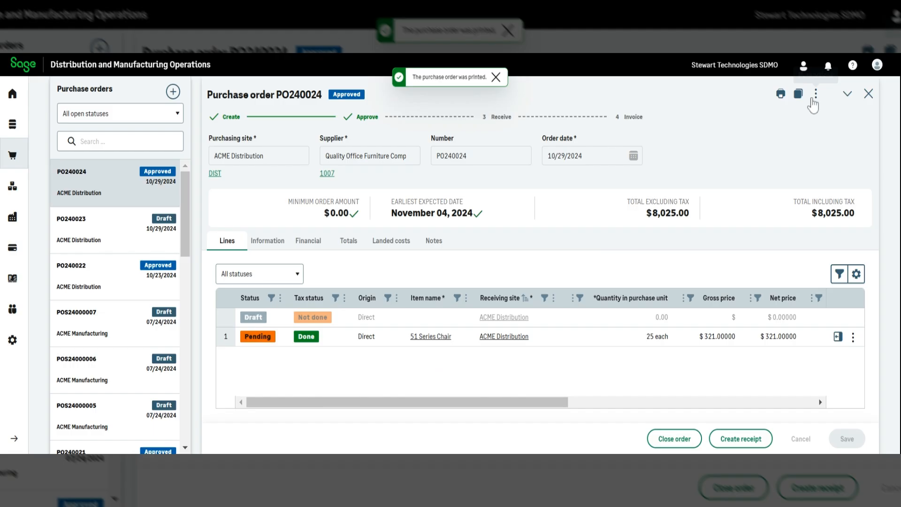
pyautogui.click(812, 97)
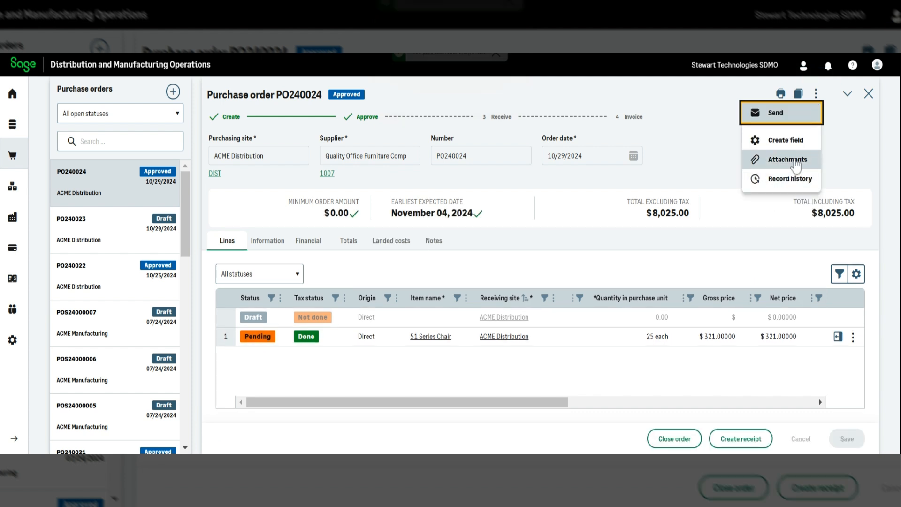
pyautogui.click(692, 133)
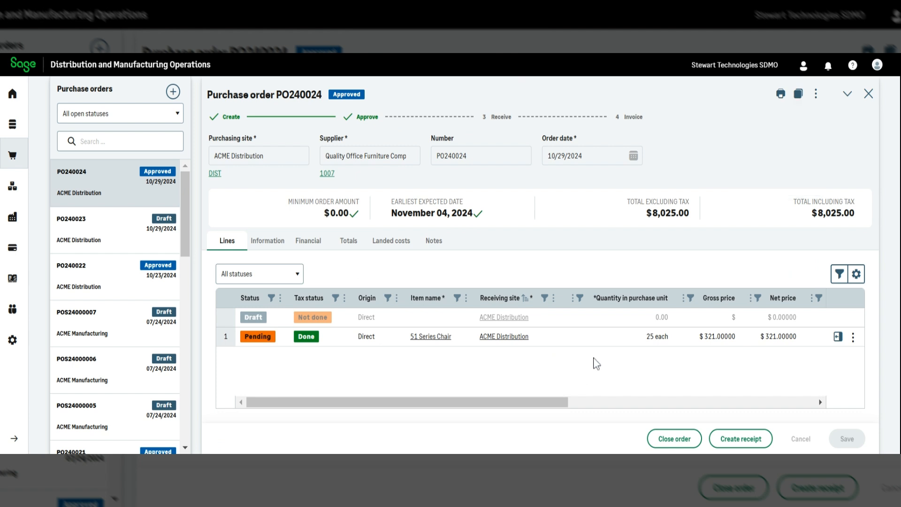